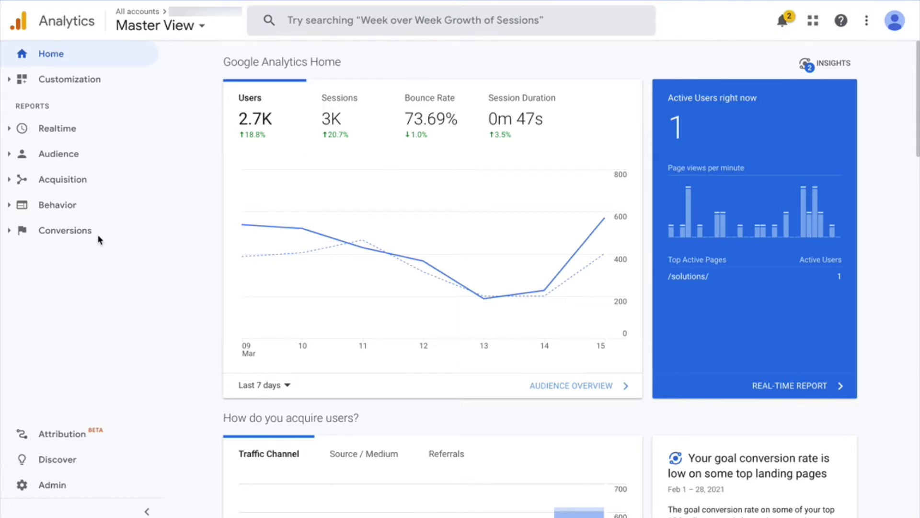
Expand Acquisition > All Traffic to list Channels, Treemaps, Source/Medium and Referrals
{"action": "left_click", "coordinate": [18, 180]}
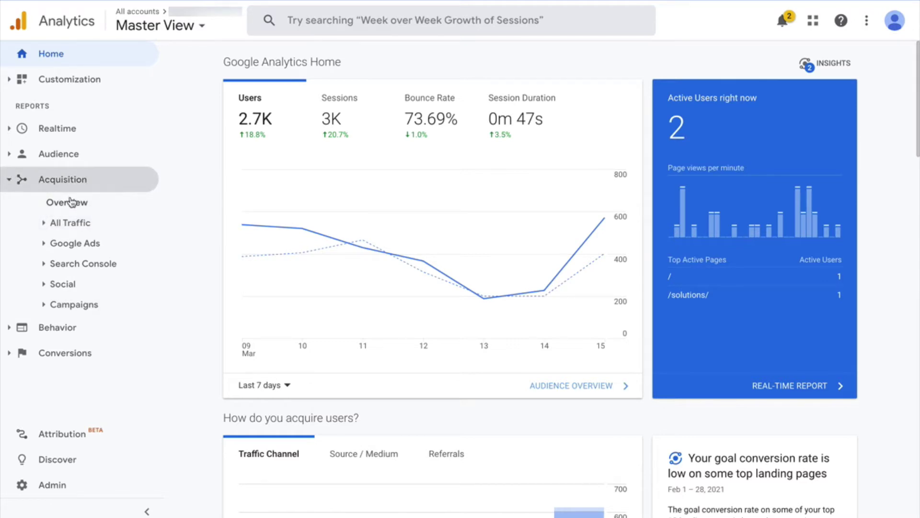
{"action": "left_click", "coordinate": [58, 223]}
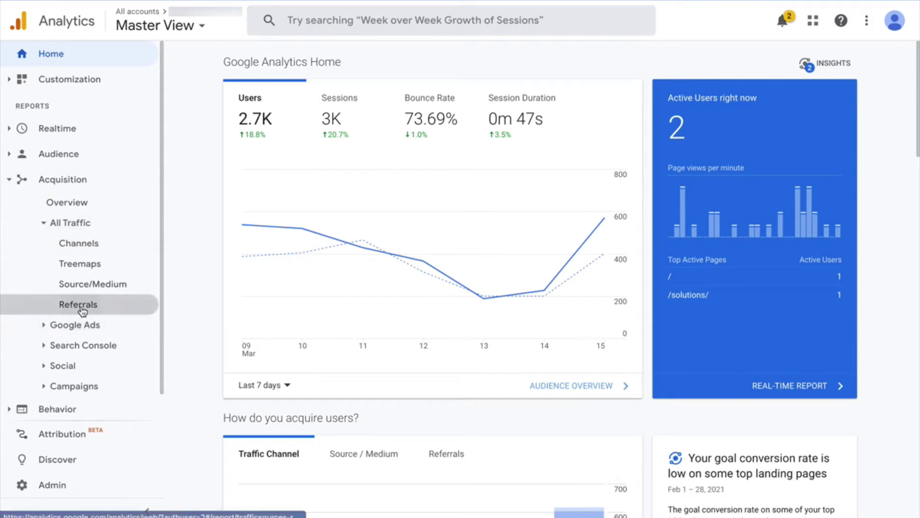
Open the Referrals report and scroll to its source table, led by trafficbot.live with 1,281 users
{"action": "left_click", "coordinate": [82, 309]}
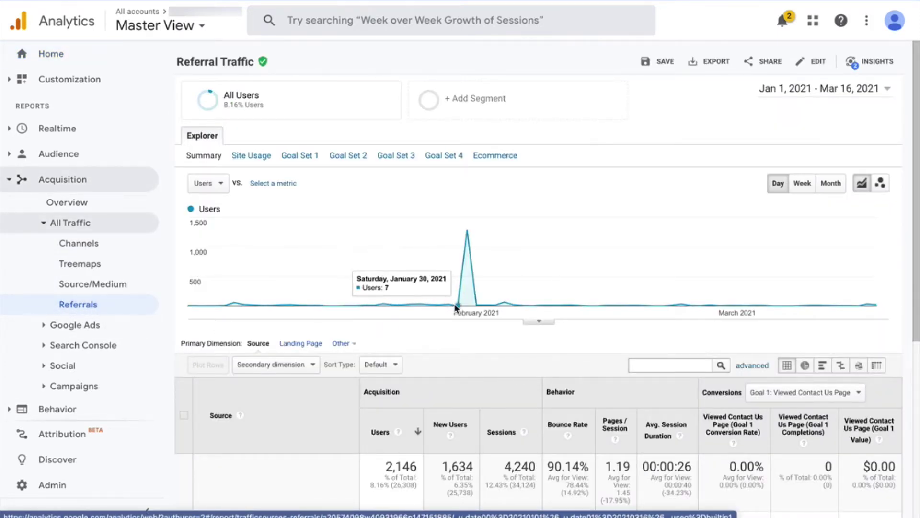
{"action": "mouse_move", "coordinate": [470, 234]}
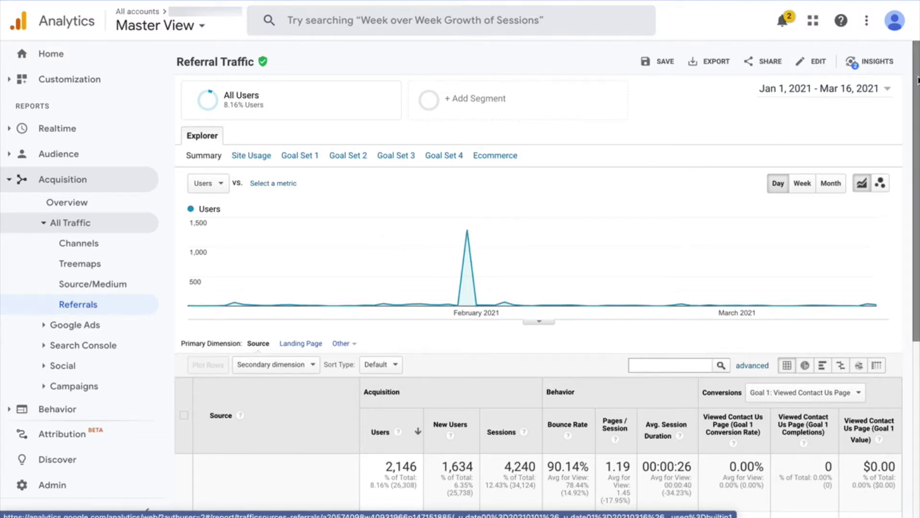
{"action": "left_click_drag", "start_coordinate": [917, 79], "coordinate": [911, 241]}
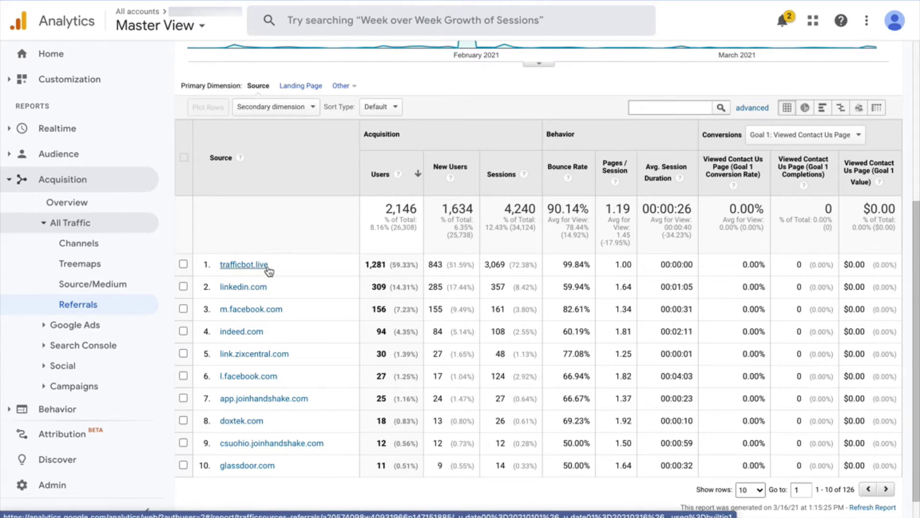
{"action": "scroll", "coordinate": [292, 225], "scroll_direction": "up", "scroll_amount": 1}
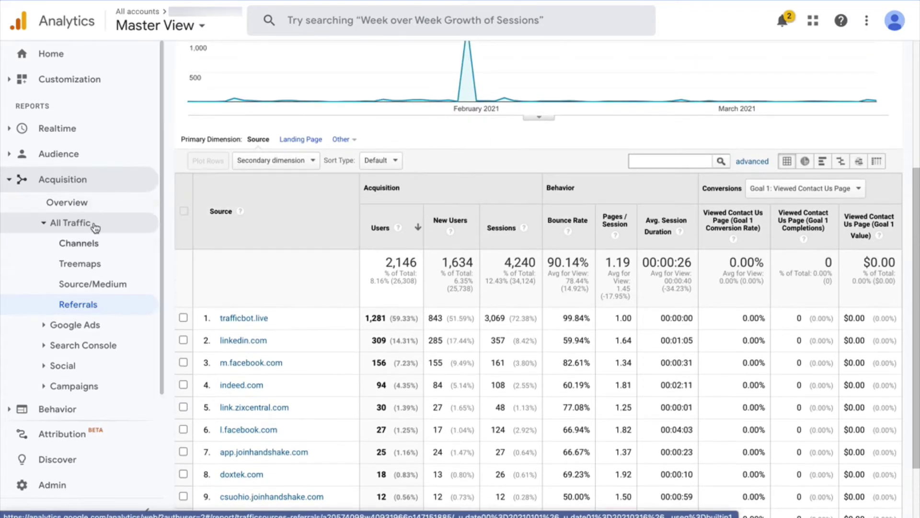
On Audience Overview, add the Filter Out Spam Traffic segment beside All Users (24,917 vs 26,308 users)
{"action": "left_click", "coordinate": [26, 157]}
{"action": "left_click", "coordinate": [73, 177]}
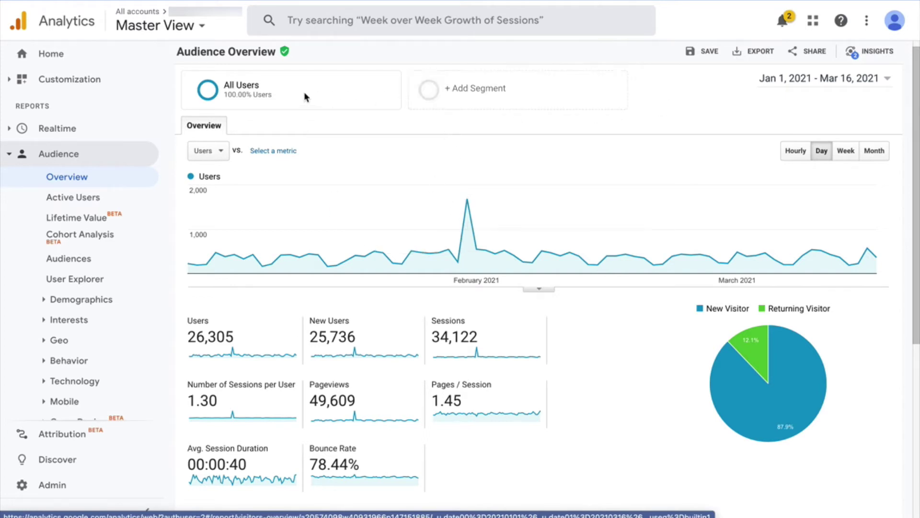
{"action": "left_click", "coordinate": [484, 99]}
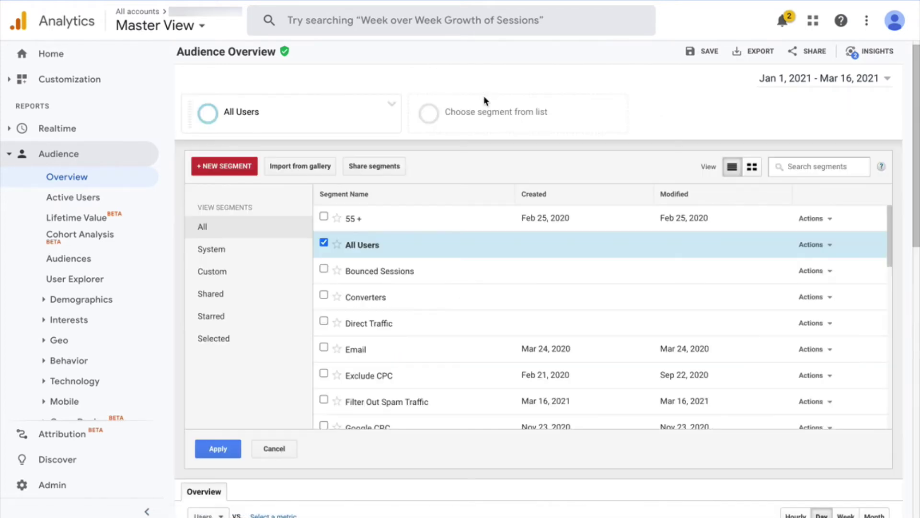
{"action": "mouse_move", "coordinate": [393, 401]}
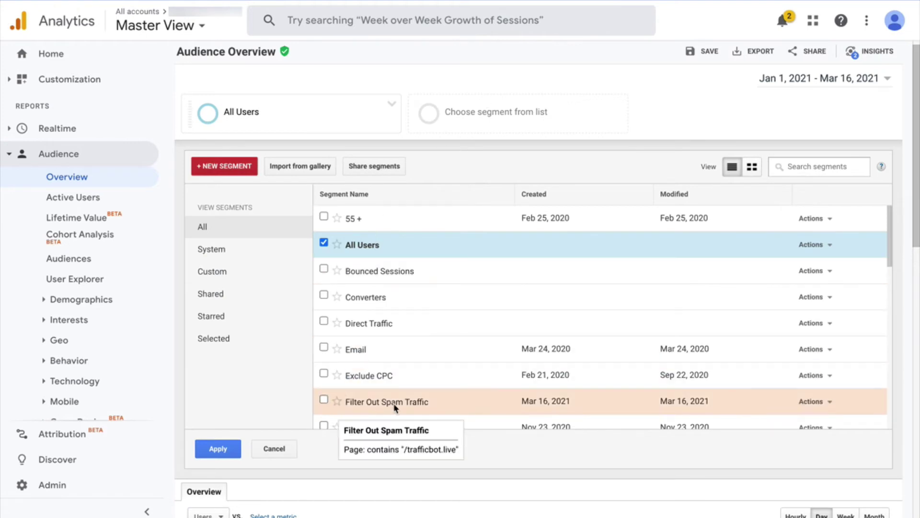
{"action": "left_click", "coordinate": [324, 399]}
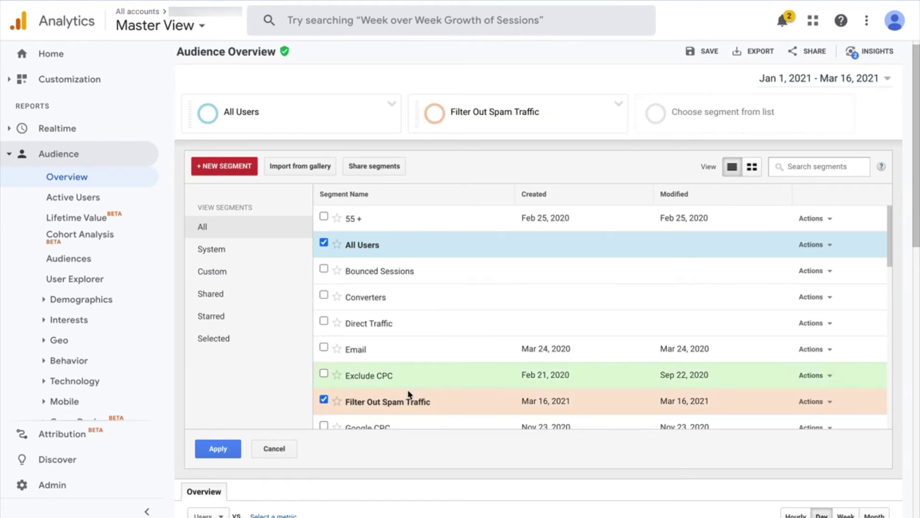
{"action": "left_click", "coordinate": [223, 457]}
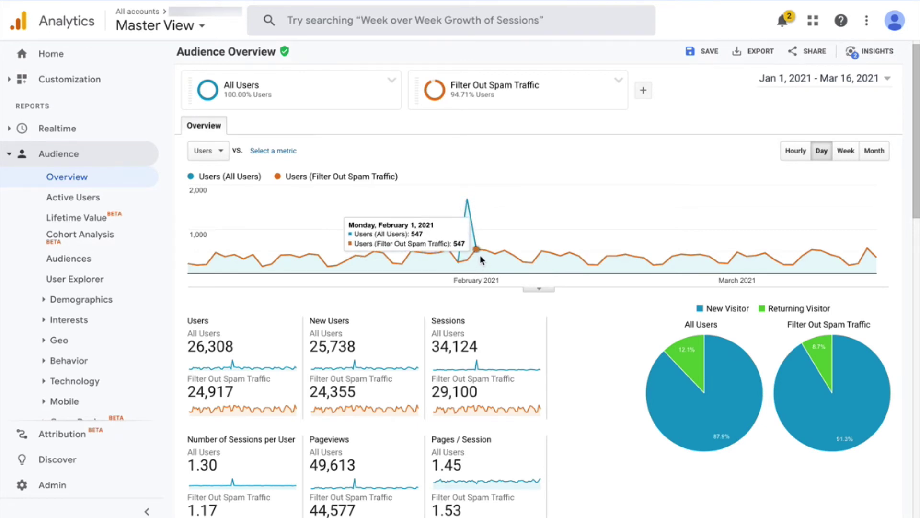
Edit the Filter Out Spam Traffic segment and inspect its Exclude Page contains /trafficbot.live condition
{"action": "left_click", "coordinate": [619, 83]}
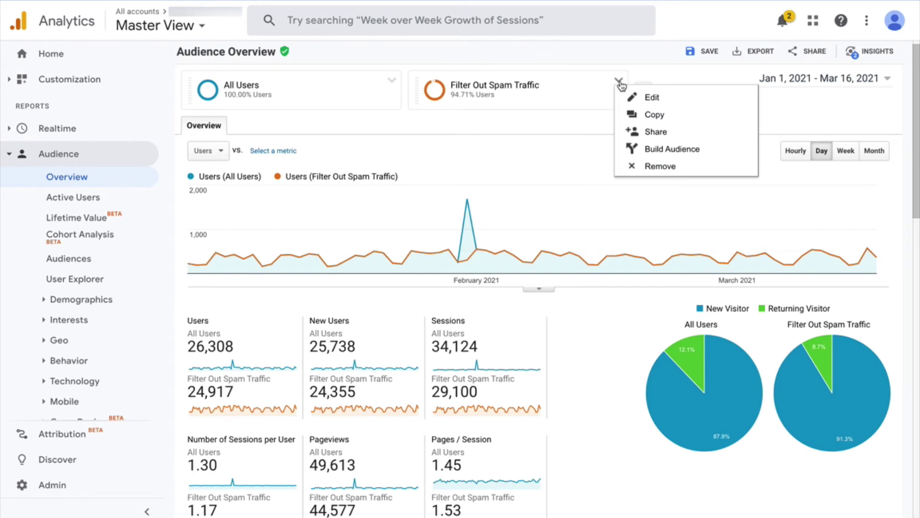
{"action": "left_click", "coordinate": [660, 99]}
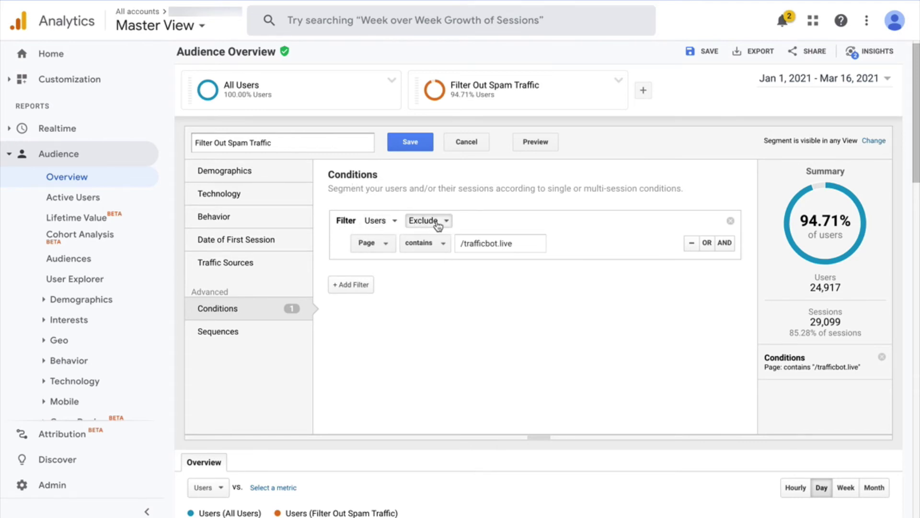
{"action": "left_click_drag", "start_coordinate": [516, 247], "coordinate": [460, 238]}
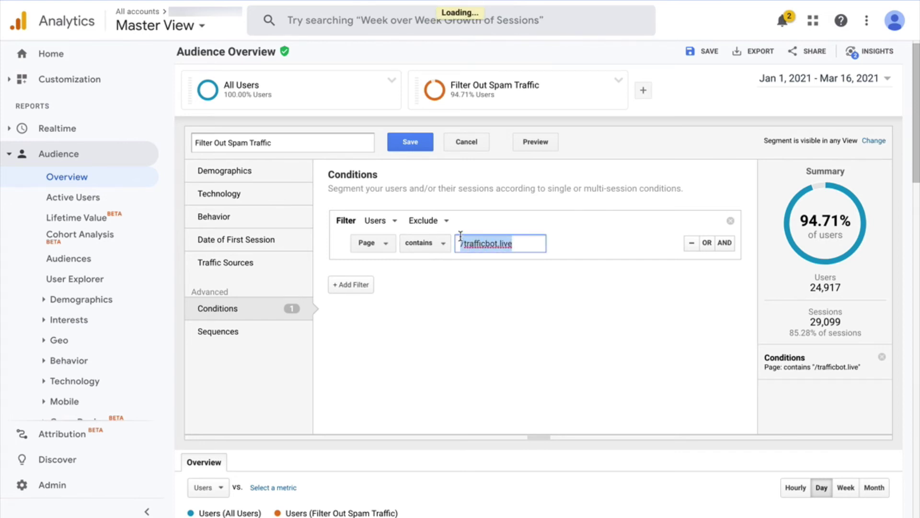
{"action": "left_click", "coordinate": [503, 249]}
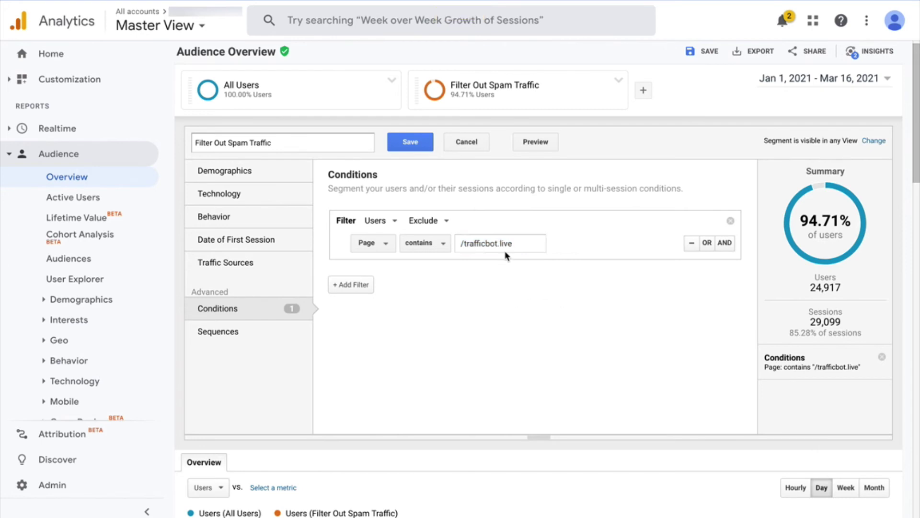
Add an empty OR Page contains condition, save the segment, and collapse Audience
{"action": "left_click", "coordinate": [706, 243]}
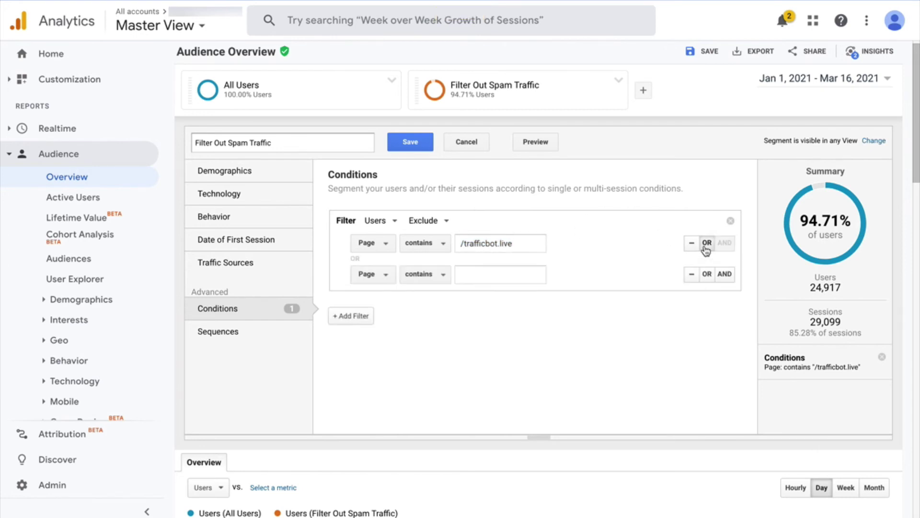
{"action": "left_click", "coordinate": [487, 277]}
{"action": "left_click", "coordinate": [439, 316]}
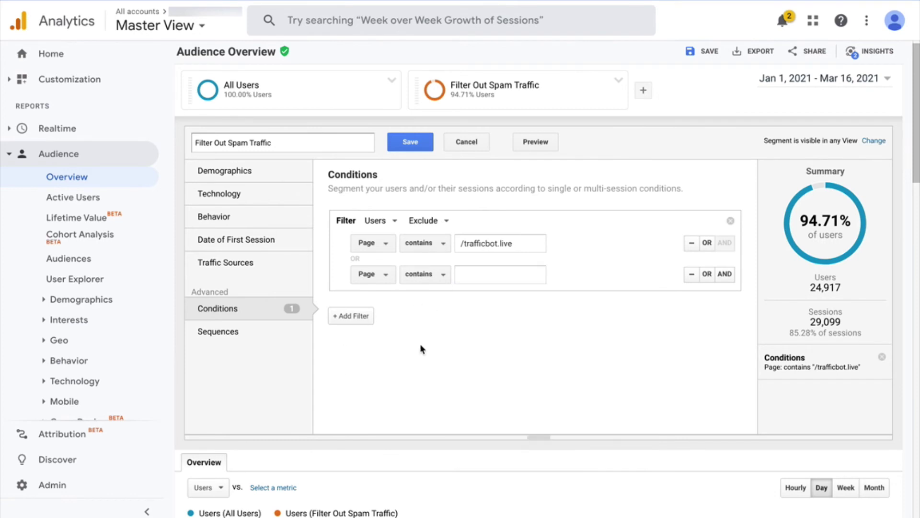
{"action": "left_click", "coordinate": [411, 150]}
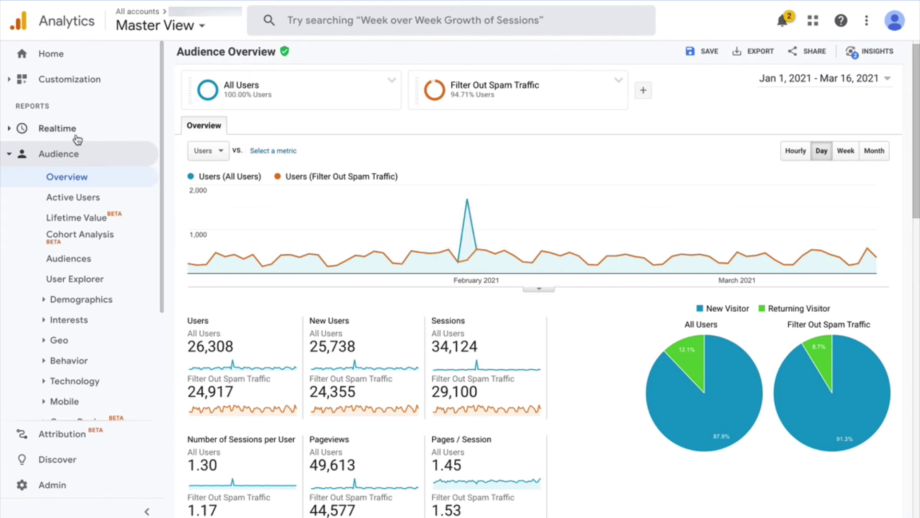
{"action": "left_click", "coordinate": [10, 154]}
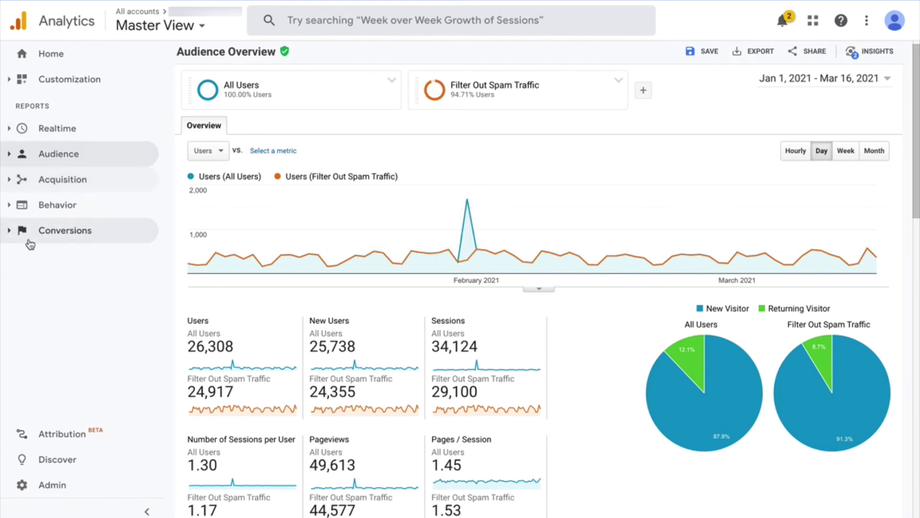
Search the Master View filters in Admin to list only Exclude spam from trafficbot\.live
{"action": "left_click", "coordinate": [57, 485]}
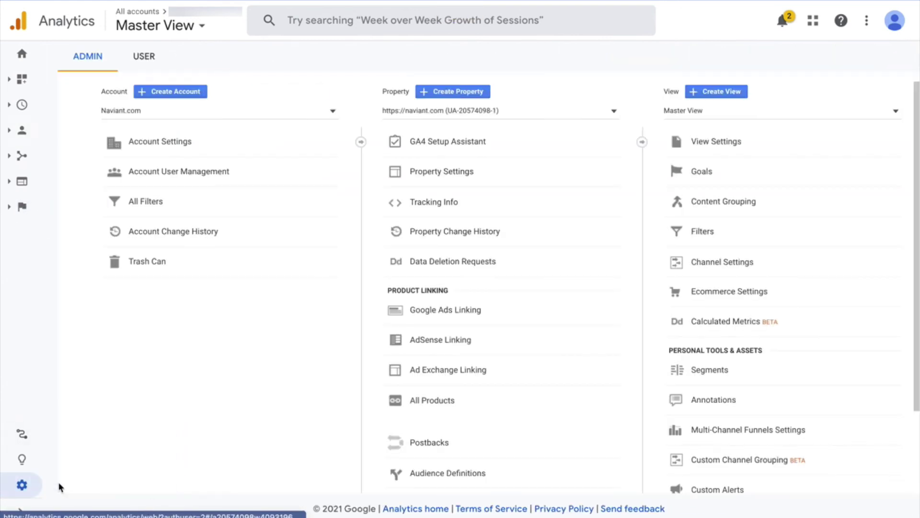
{"action": "left_click", "coordinate": [696, 232]}
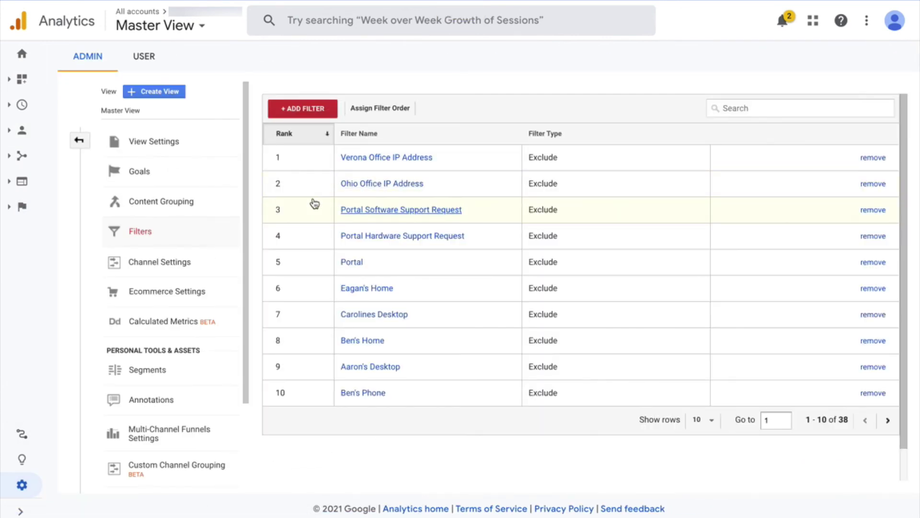
{"action": "left_click", "coordinate": [752, 110]}
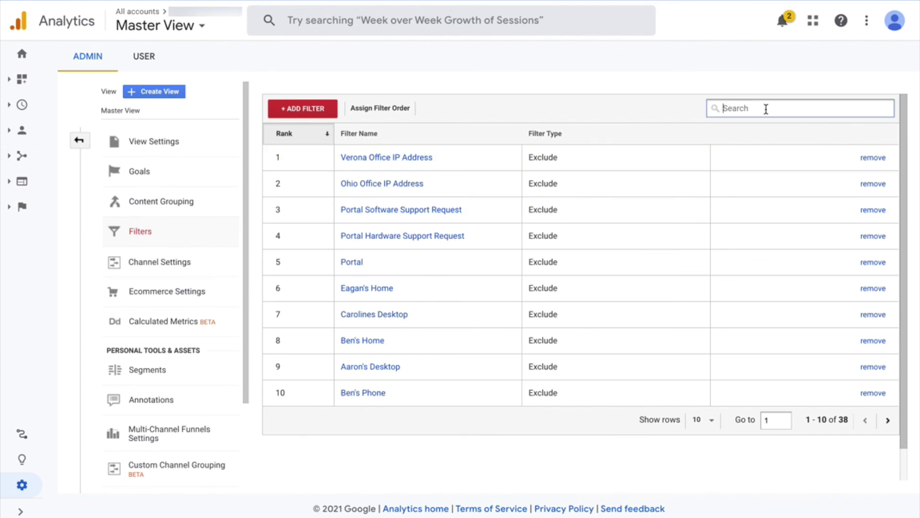
{"action": "type", "text": "e"}
{"action": "type", "text": "pam"}
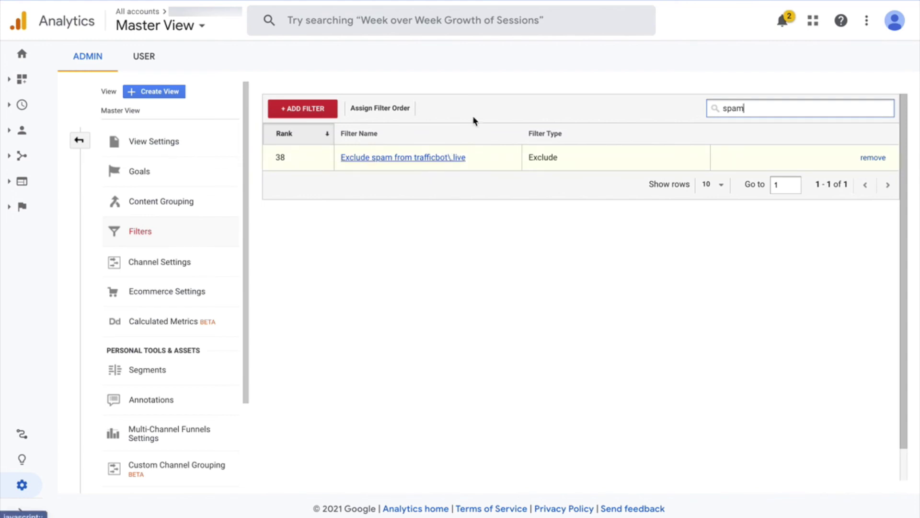
Delete the dot before 'live' in the spam filter's Request URI pattern and save the filter
{"action": "left_click", "coordinate": [437, 158]}
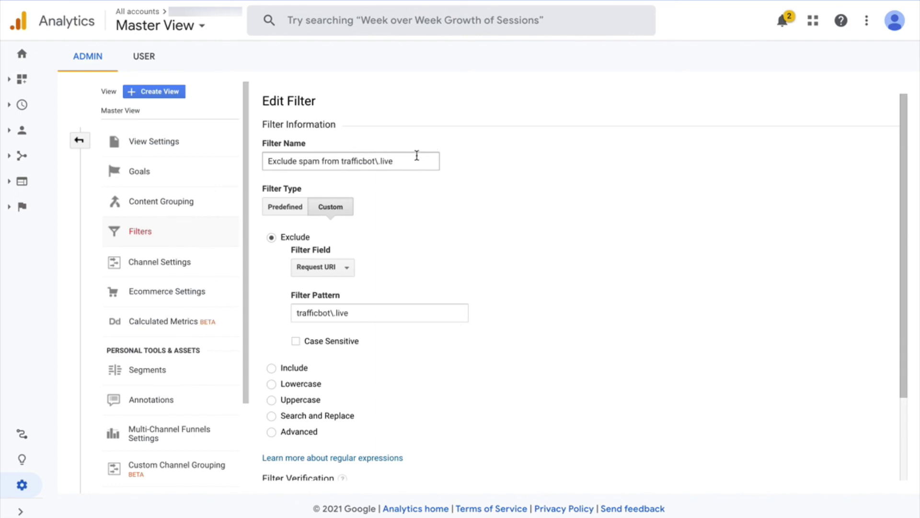
{"action": "left_click_drag", "start_coordinate": [412, 161], "coordinate": [382, 161]}
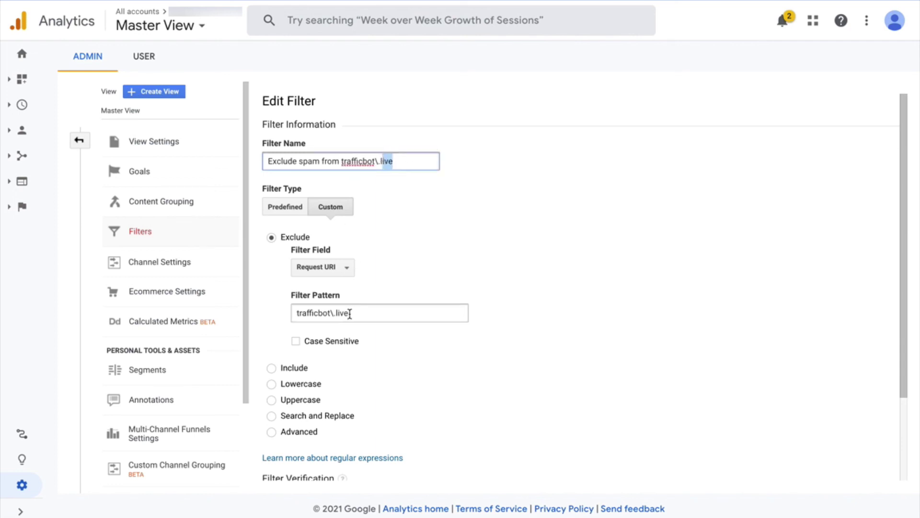
{"action": "left_click_drag", "start_coordinate": [349, 314], "coordinate": [315, 317]}
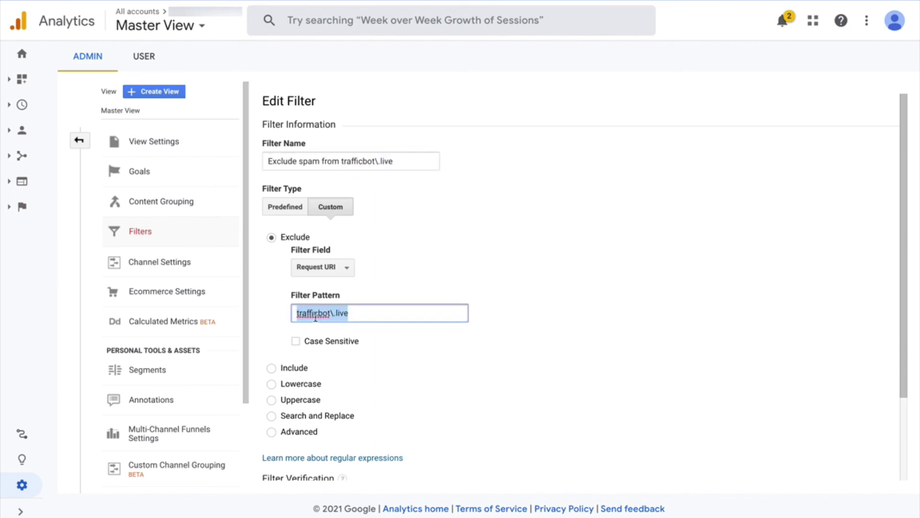
{"action": "left_click", "coordinate": [347, 315]}
{"action": "left_click", "coordinate": [335, 317]}
{"action": "key", "text": "BackSpace"}
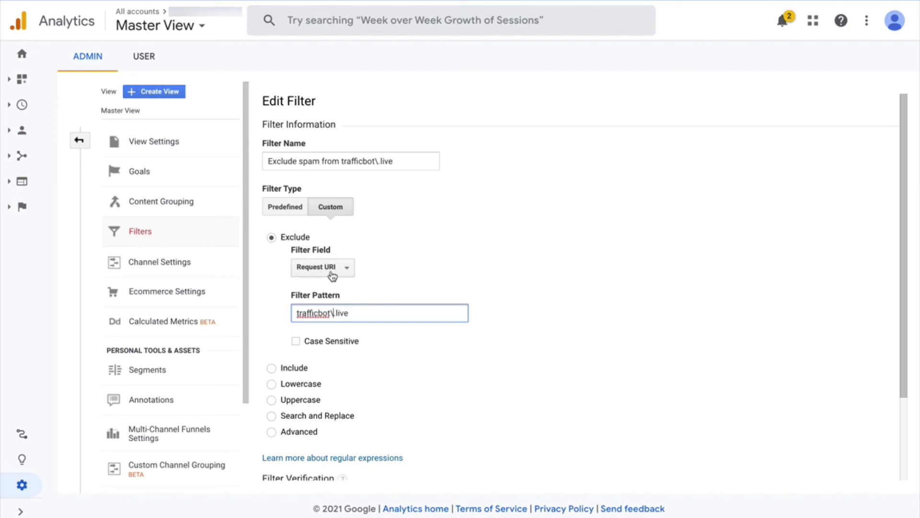
{"action": "scroll", "coordinate": [374, 278], "scroll_direction": "down", "scroll_amount": 3}
{"action": "left_click", "coordinate": [285, 445]}
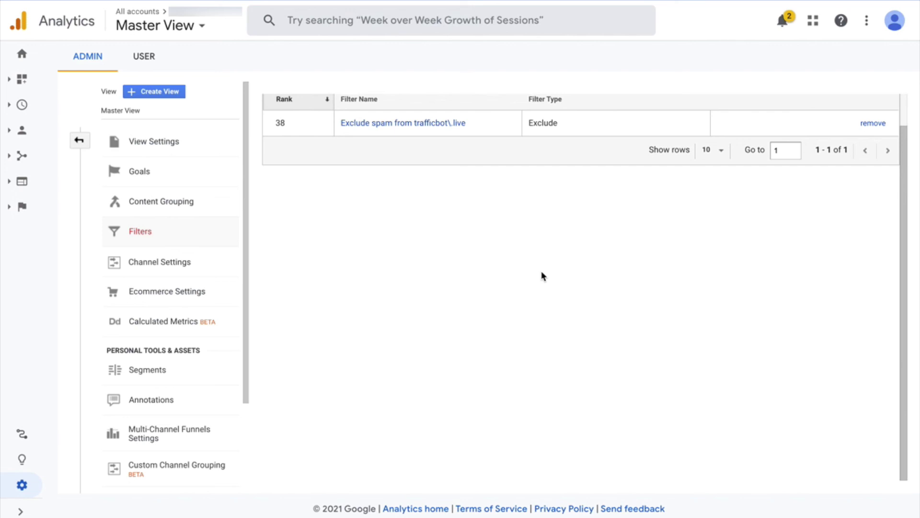
{"action": "scroll", "coordinate": [580, 231], "scroll_direction": "up", "scroll_amount": 1}
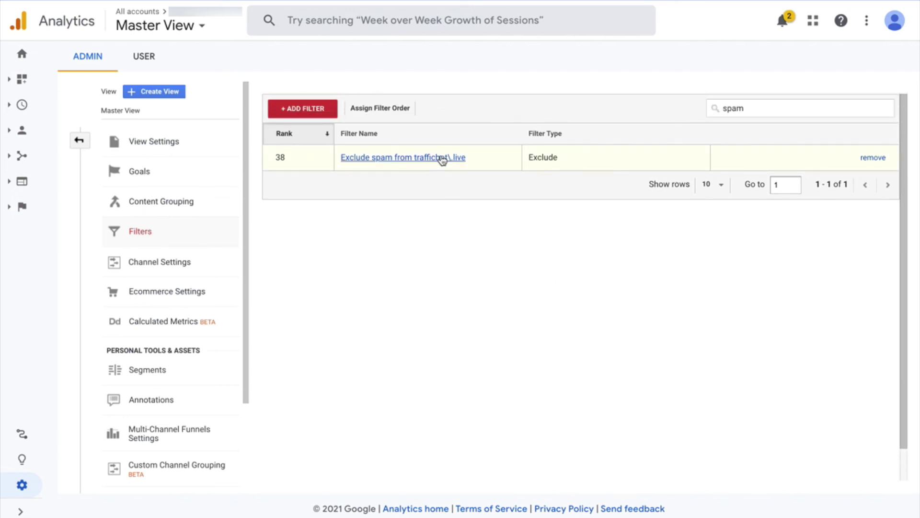